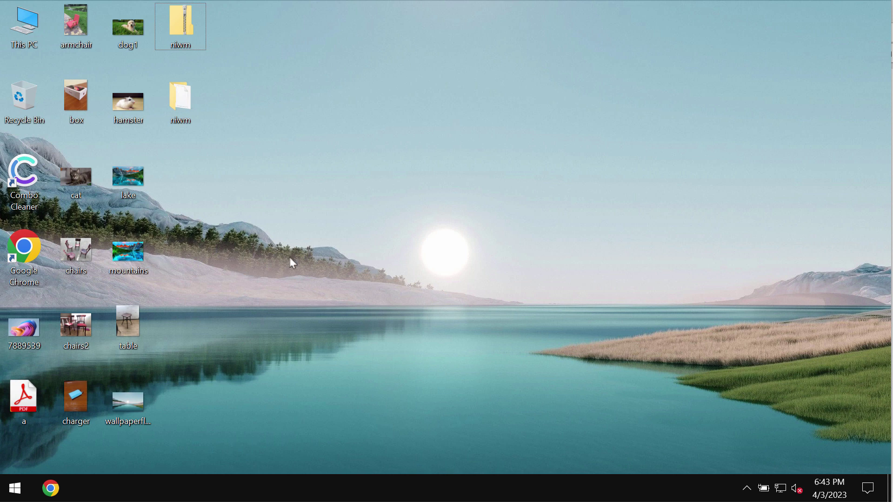
# - Preview the hamster and dog1 pictures, closing each preview
pyautogui.doubleClick(145, 116)
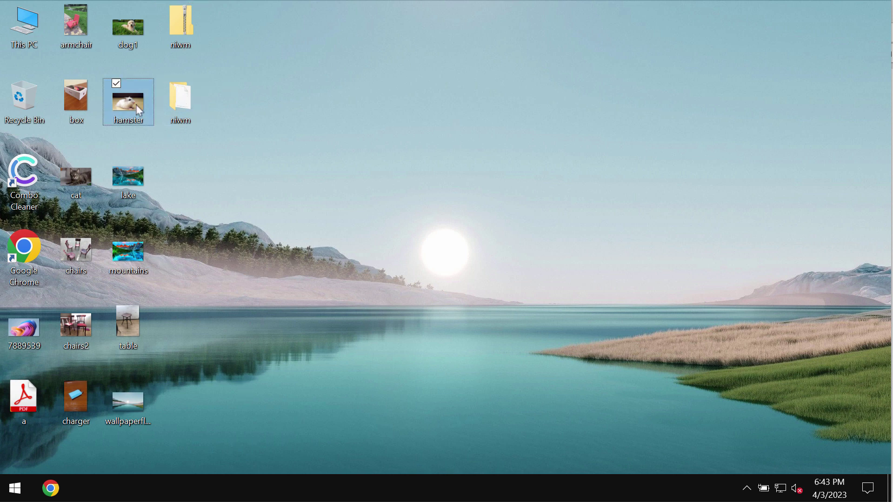
pyautogui.click(803, 44)
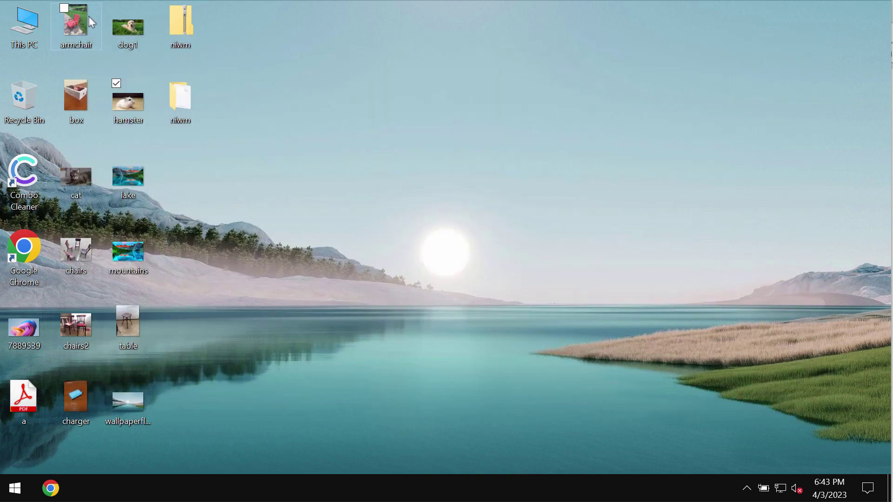
pyautogui.doubleClick(132, 30)
pyautogui.click(803, 44)
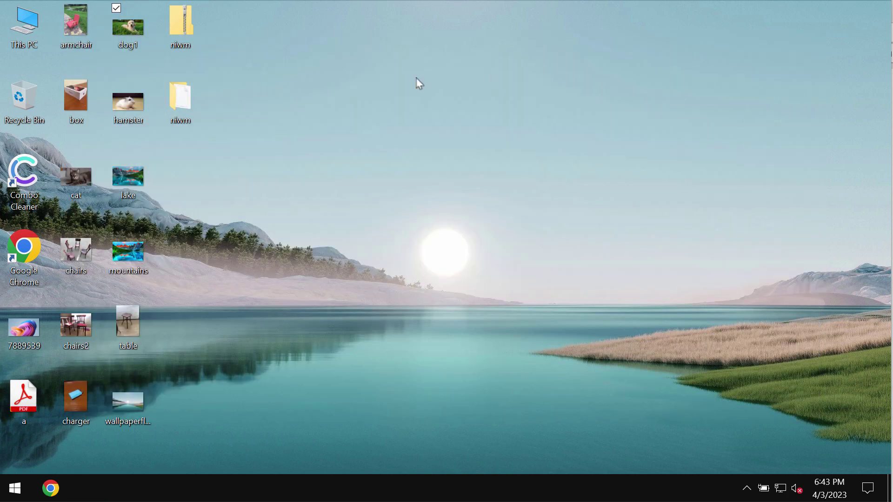
# - Inspect the application file in the second niwm folder, then sign out of Windows
pyautogui.doubleClick(179, 100)
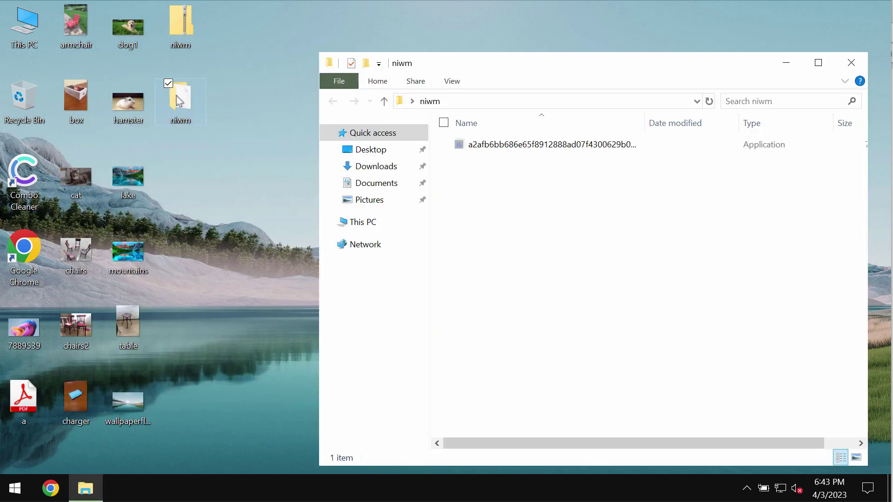
pyautogui.click(551, 145)
pyautogui.click(852, 65)
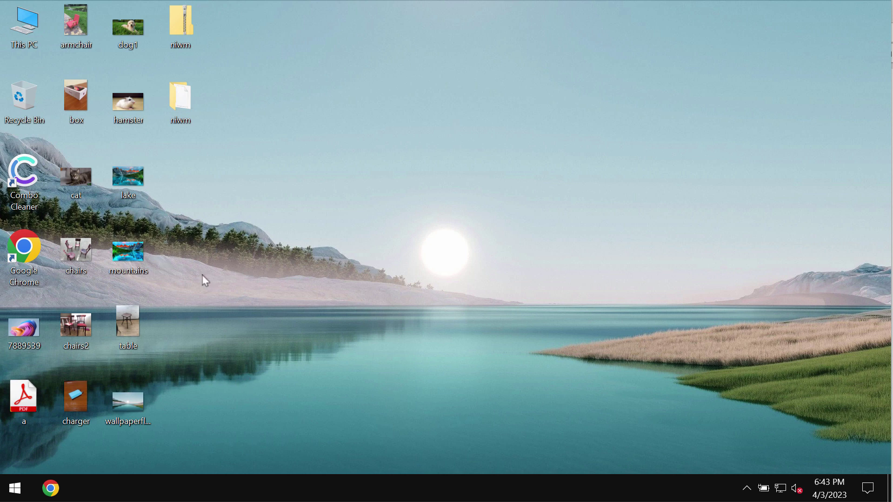
pyautogui.rightClick(15, 488)
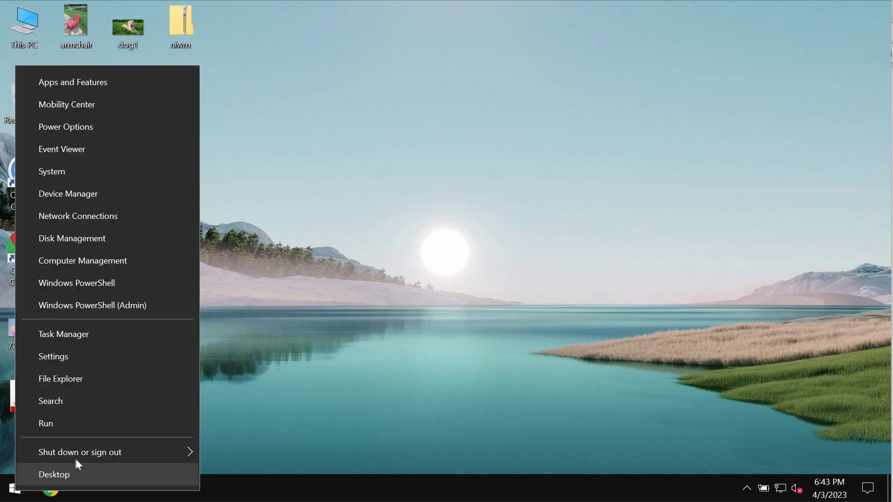
pyautogui.moveTo(80, 452)
pyautogui.click(288, 377)
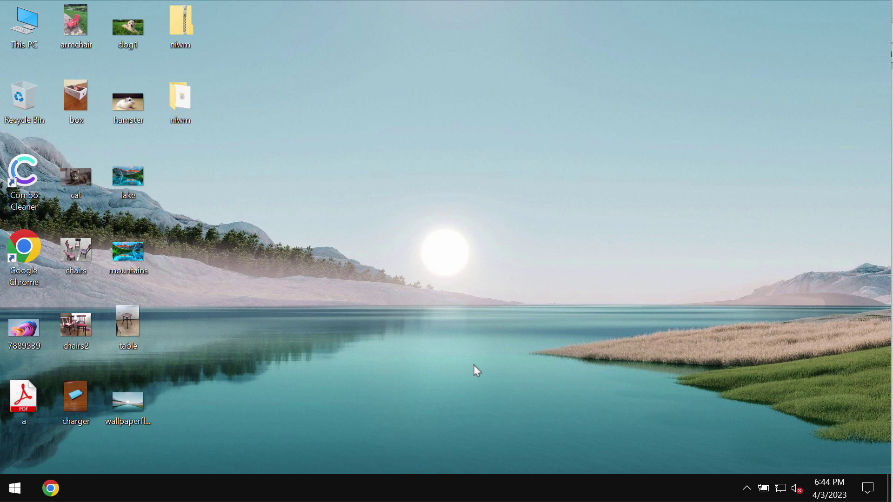
# - Try opening the encrypted wallpaper and hamster .niwm files, dismissing each can't-open message
pyautogui.click(178, 42)
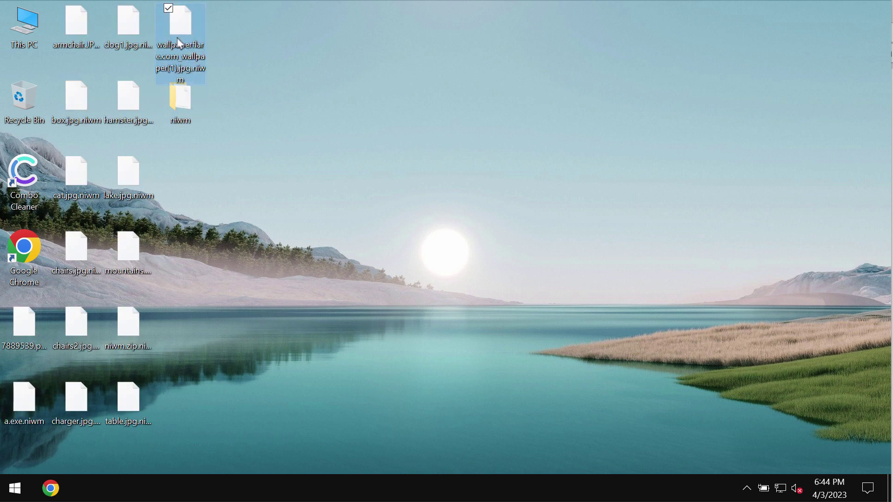
pyautogui.doubleClick(179, 44)
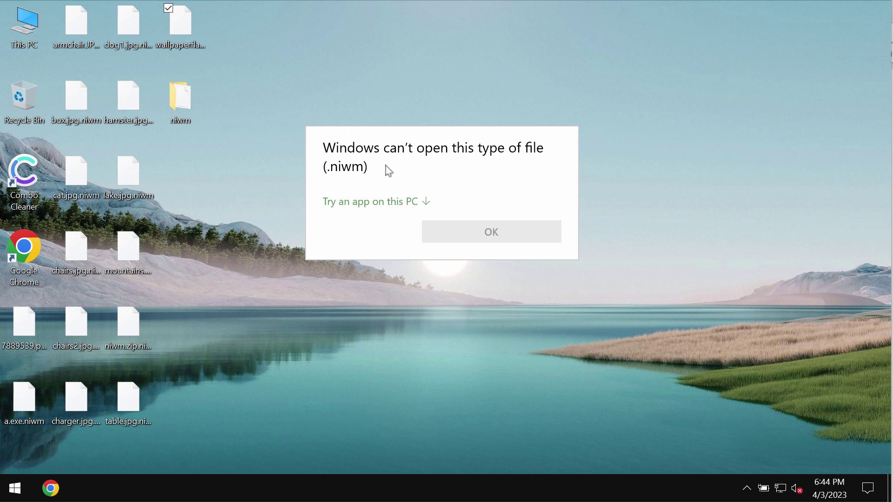
pyautogui.press('Escape')
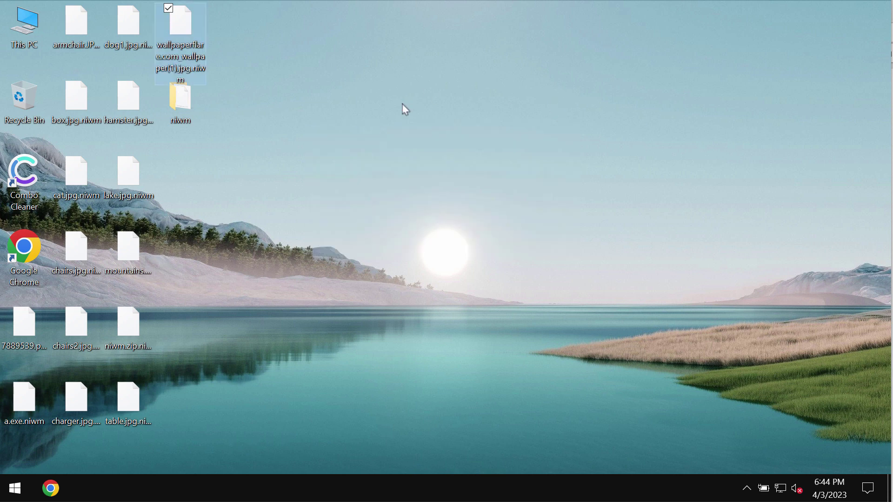
pyautogui.doubleClick(126, 102)
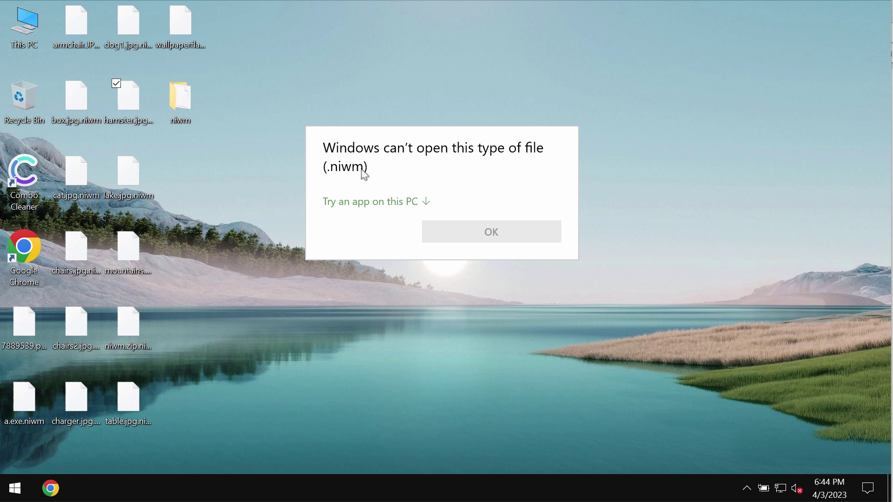
pyautogui.press('Escape')
pyautogui.click(390, 383)
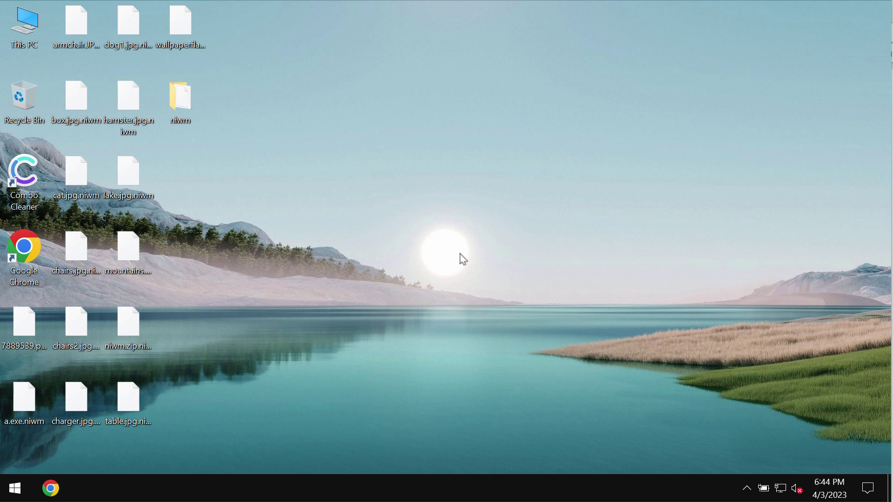
# - Launch Google Chrome and load the Combo Cleaner site from its New Tab shortcut
pyautogui.doubleClick(32, 276)
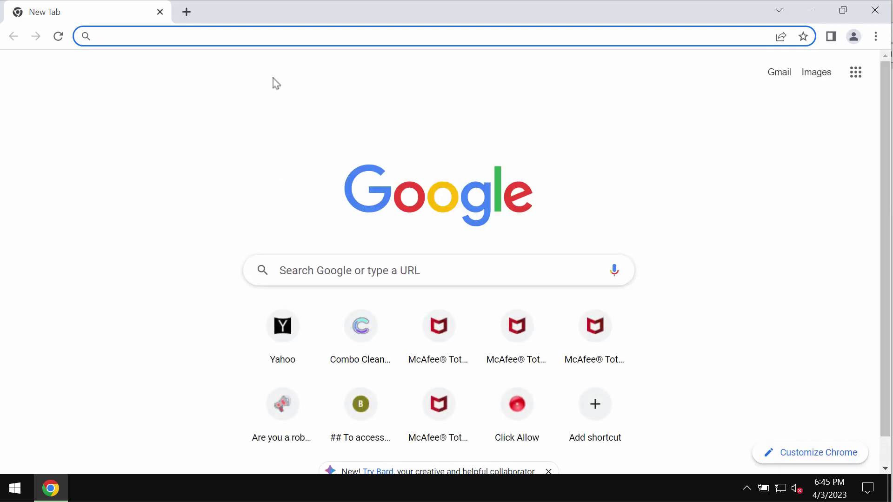
pyautogui.click(377, 343)
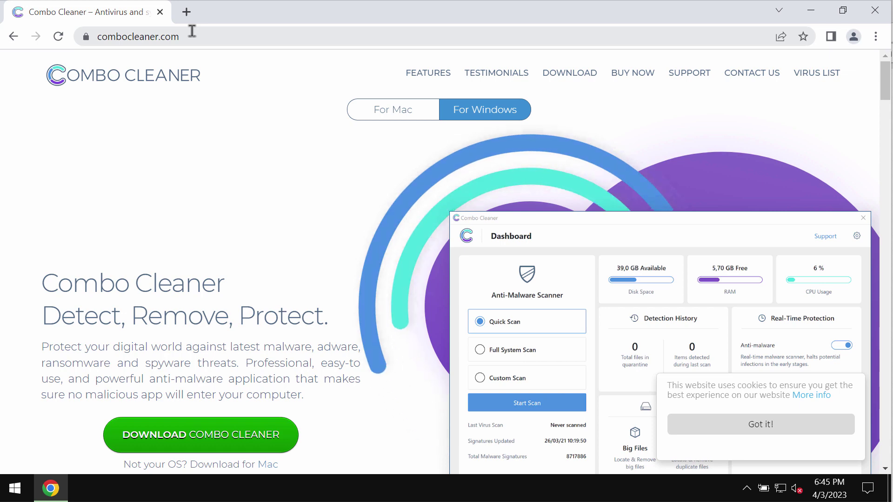
# - Launch Combo Cleaner from the desktop and start a Quick Scan, cancelling and restarting it once
pyautogui.click(810, 11)
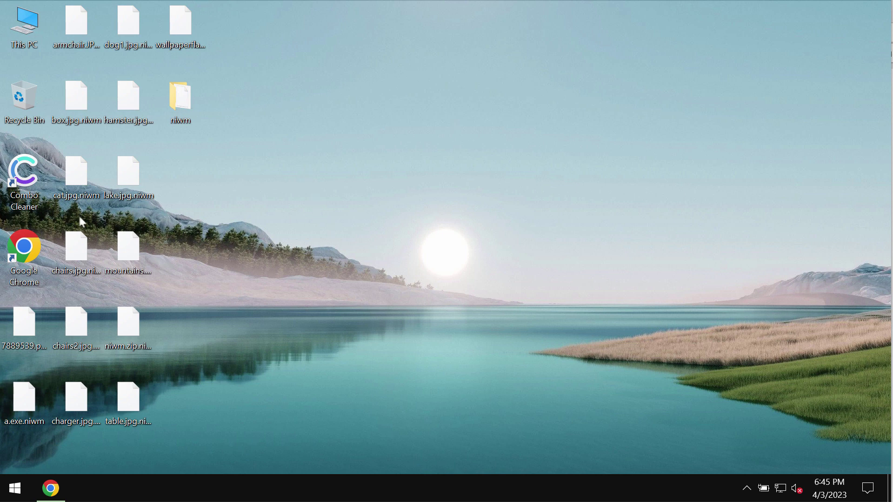
pyautogui.doubleClick(26, 181)
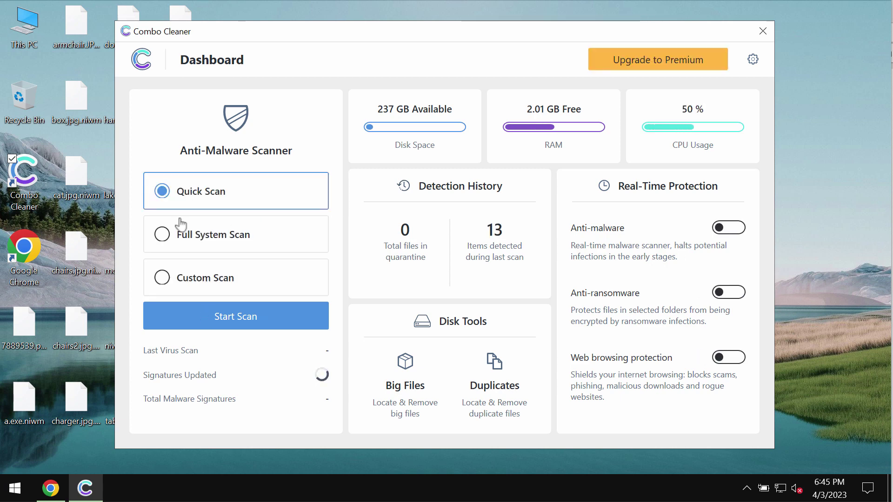
pyautogui.click(226, 318)
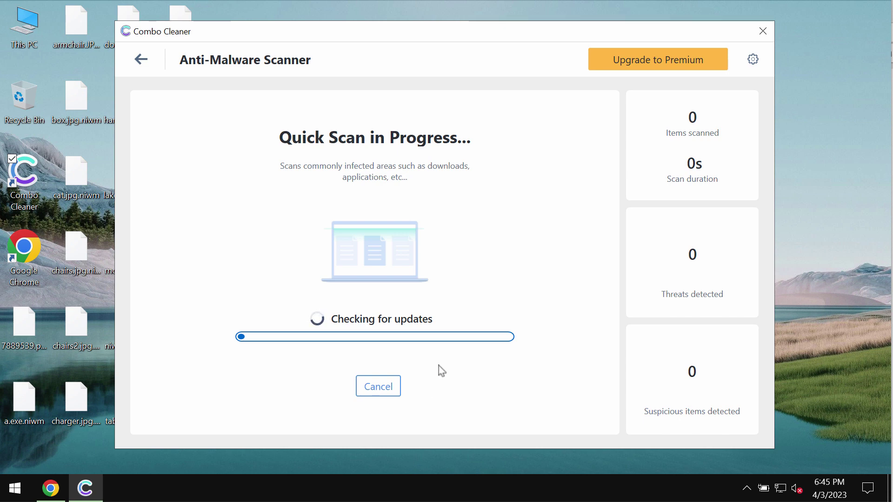
pyautogui.click(375, 386)
pyautogui.click(414, 316)
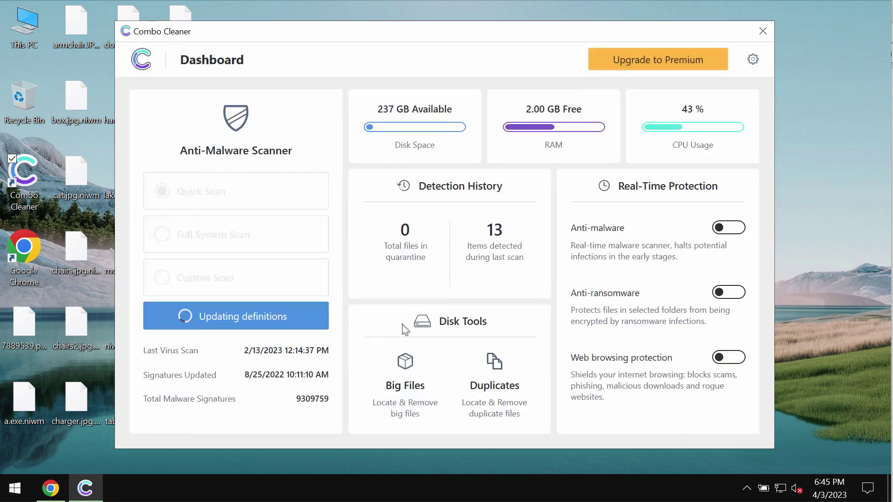
pyautogui.click(252, 322)
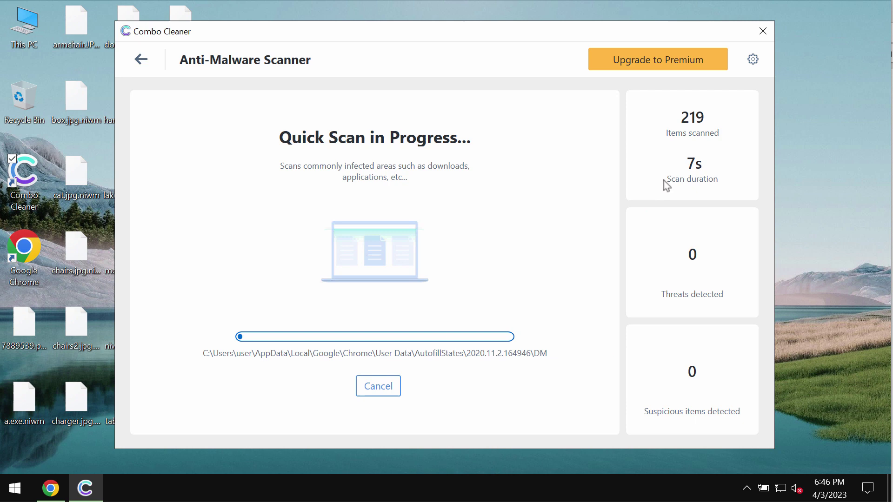
# - Show the Anti-Ransomware tab in Combo Cleaner's settings
pyautogui.click(753, 59)
pyautogui.click(378, 112)
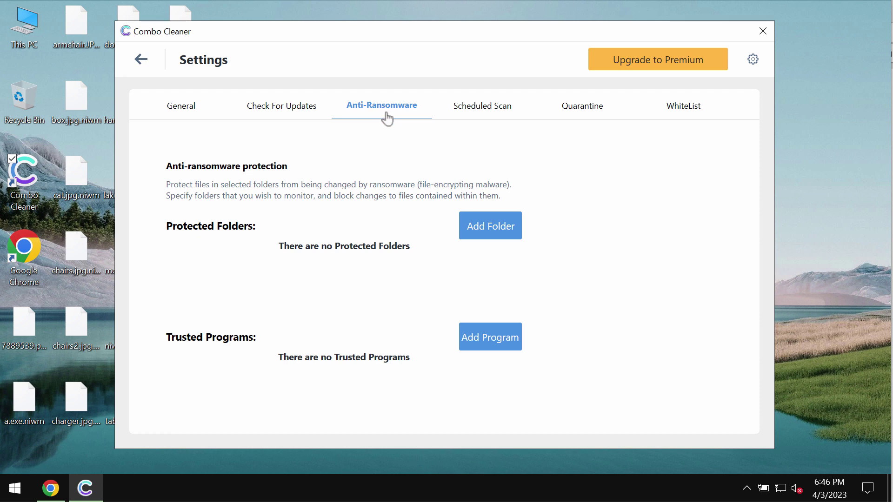
# - Return to the running Quick Scan and bring up the Upgrade to Premium page
pyautogui.click(141, 60)
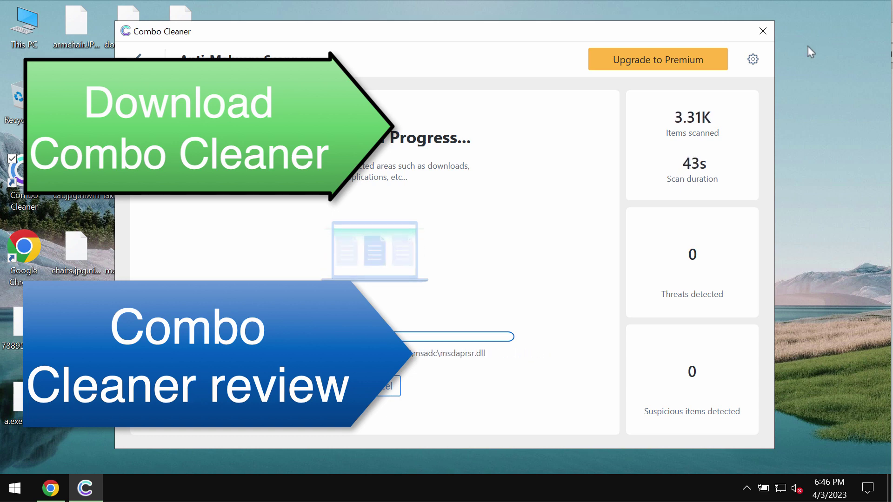
pyautogui.click(672, 63)
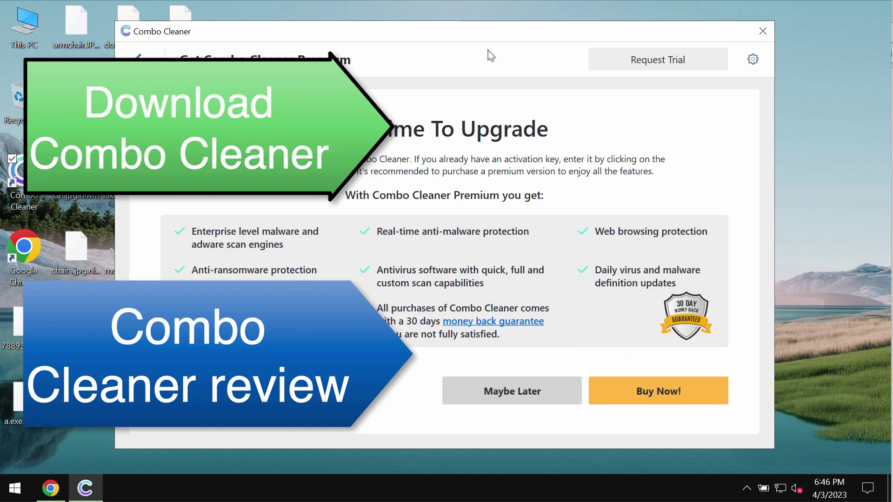